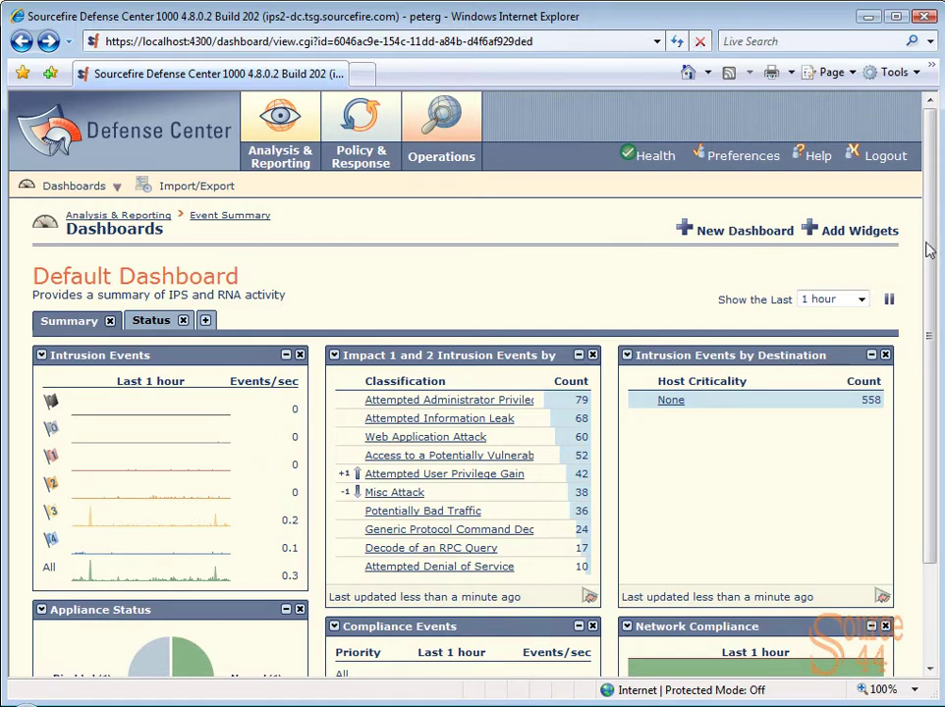
Move Network Compliance to the middle column and Compliance Events atop the right column, then collapse and re-expand it.
scroll(929, 251, "down", 3)
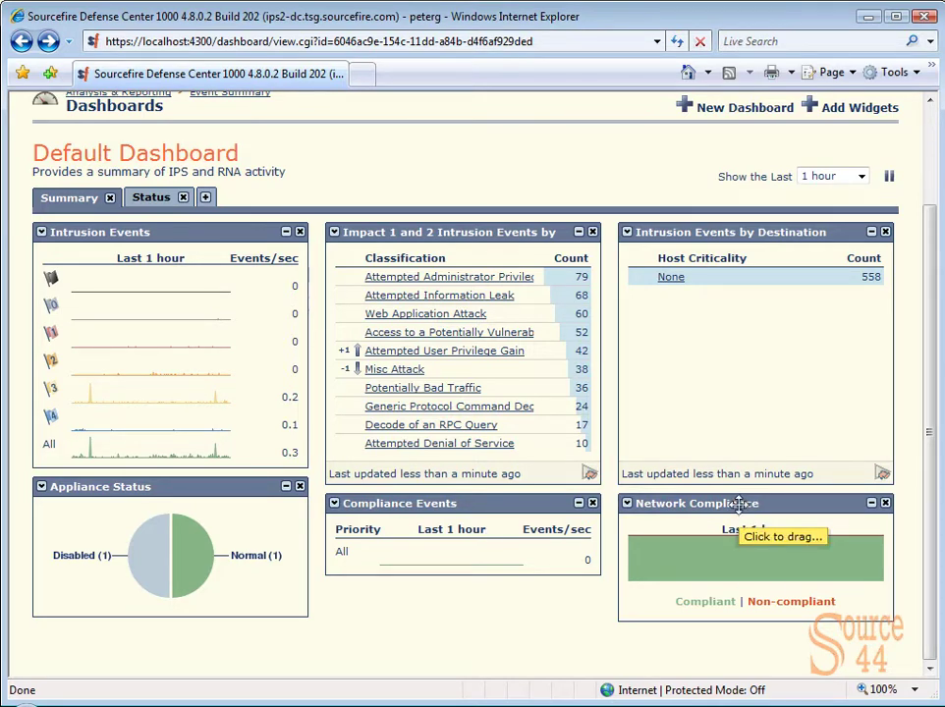
left_click_drag(739, 504, 486, 528)
left_click_drag(448, 639, 739, 247)
left_click(871, 233)
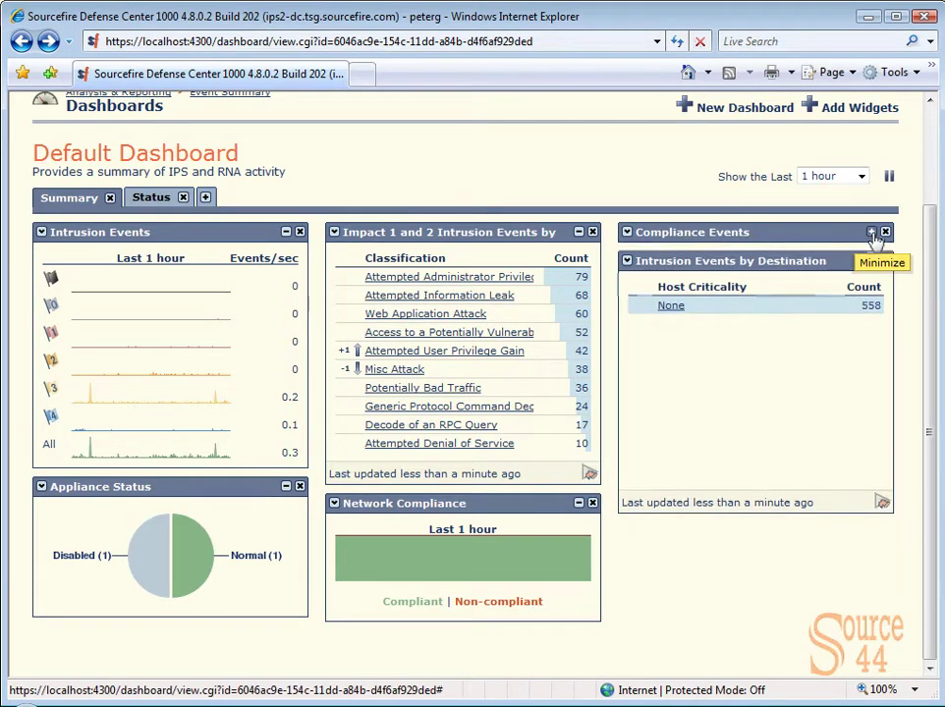
left_click(872, 234)
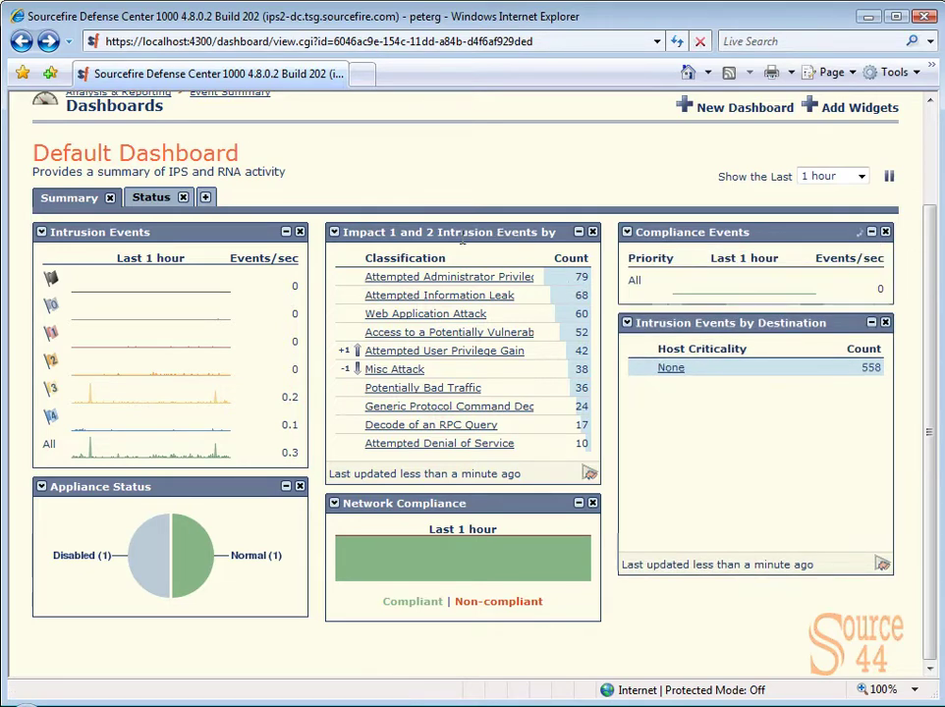
left_click(165, 199)
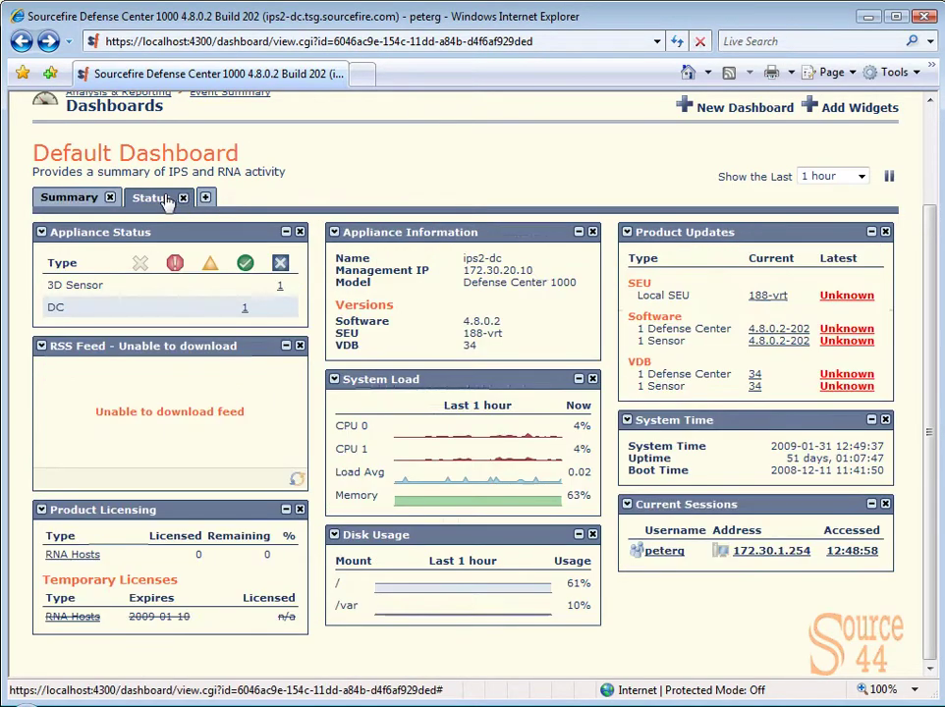
left_click(86, 200)
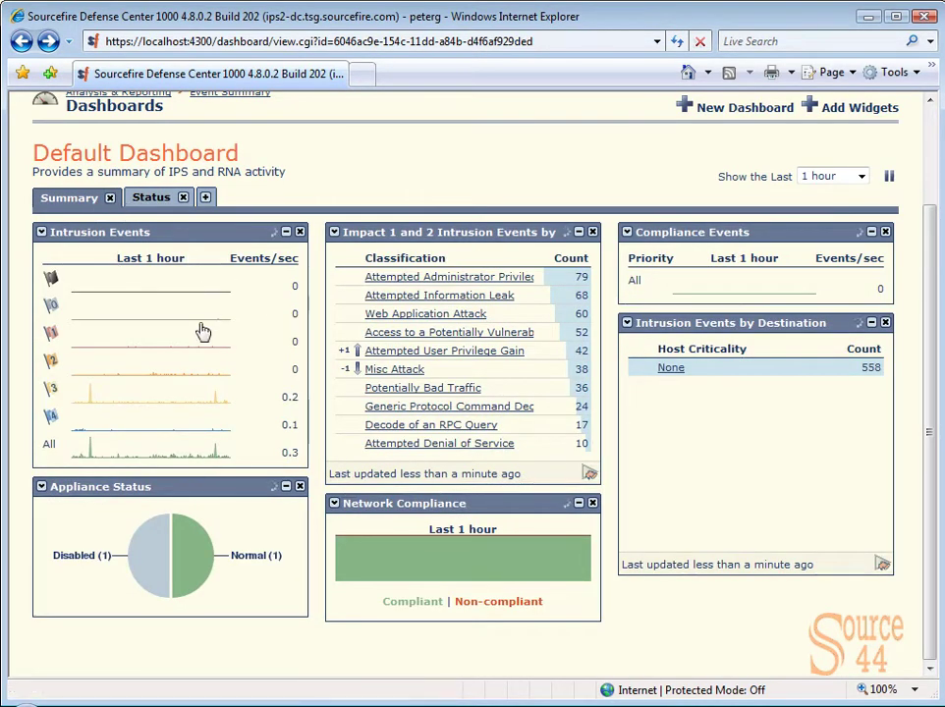
left_click(397, 284)
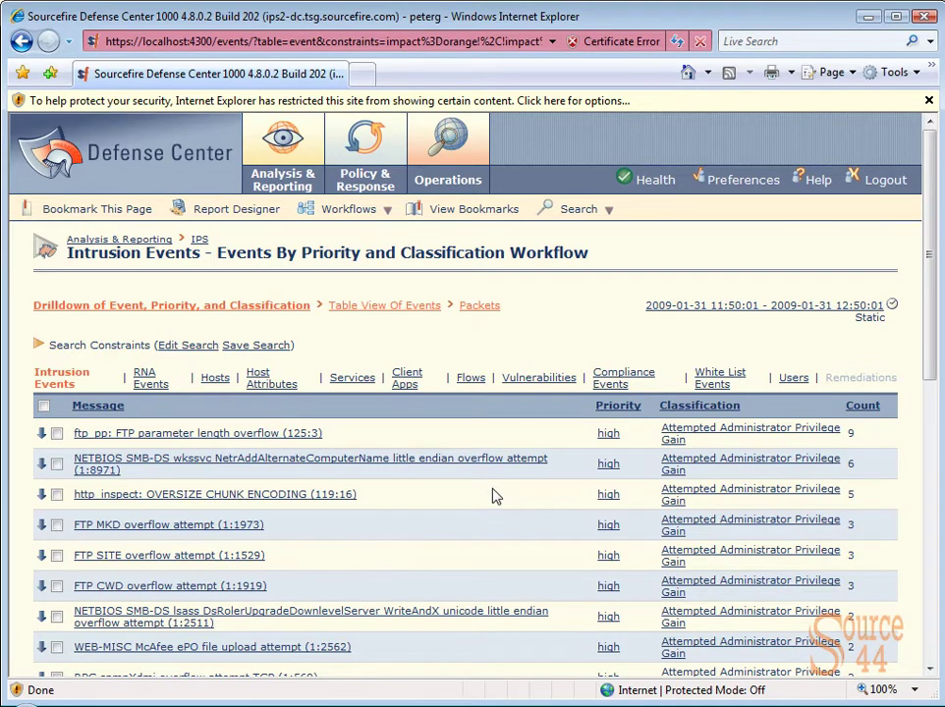
scroll(496, 496, "down", 1)
left_click(69, 145)
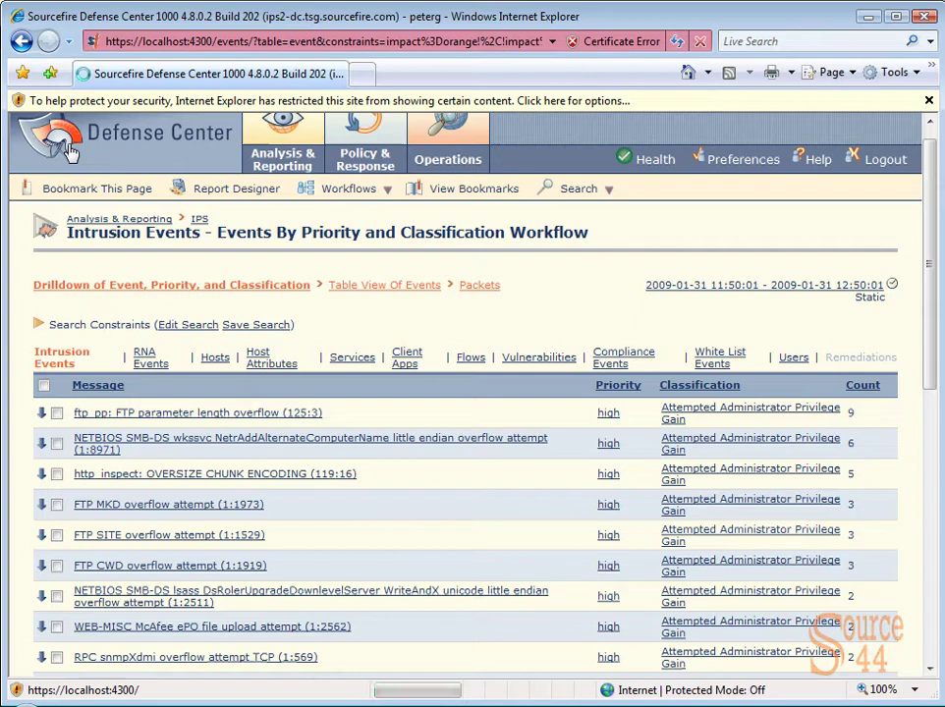
mouse_move(274, 167)
left_click(312, 187)
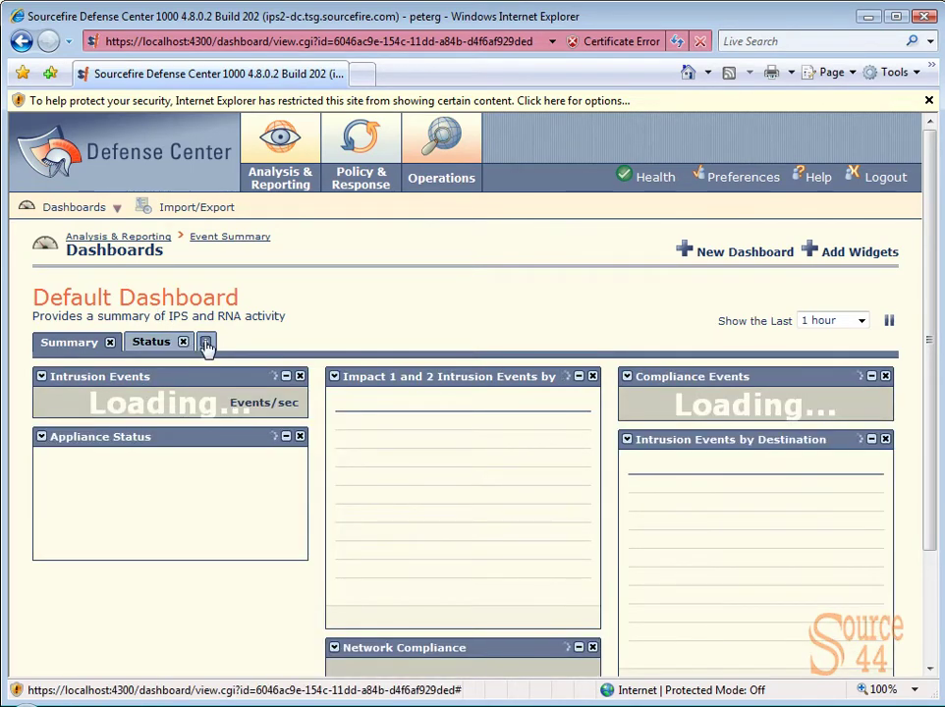
Create a blank New Tab on the Default Dashboard and bring up its Add Widgets list.
left_click(206, 342)
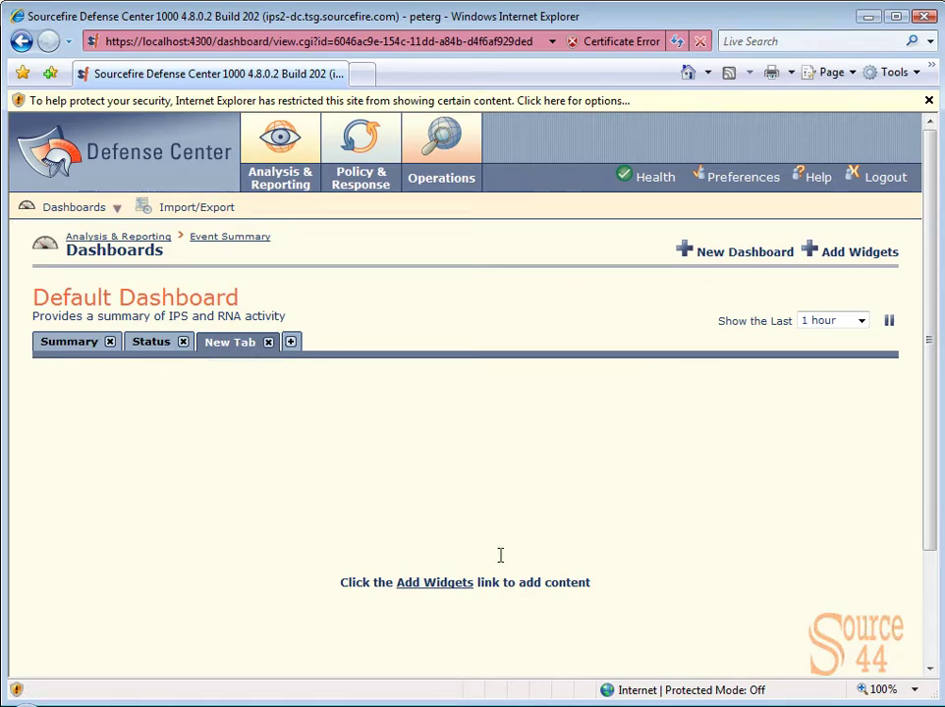
left_click(836, 263)
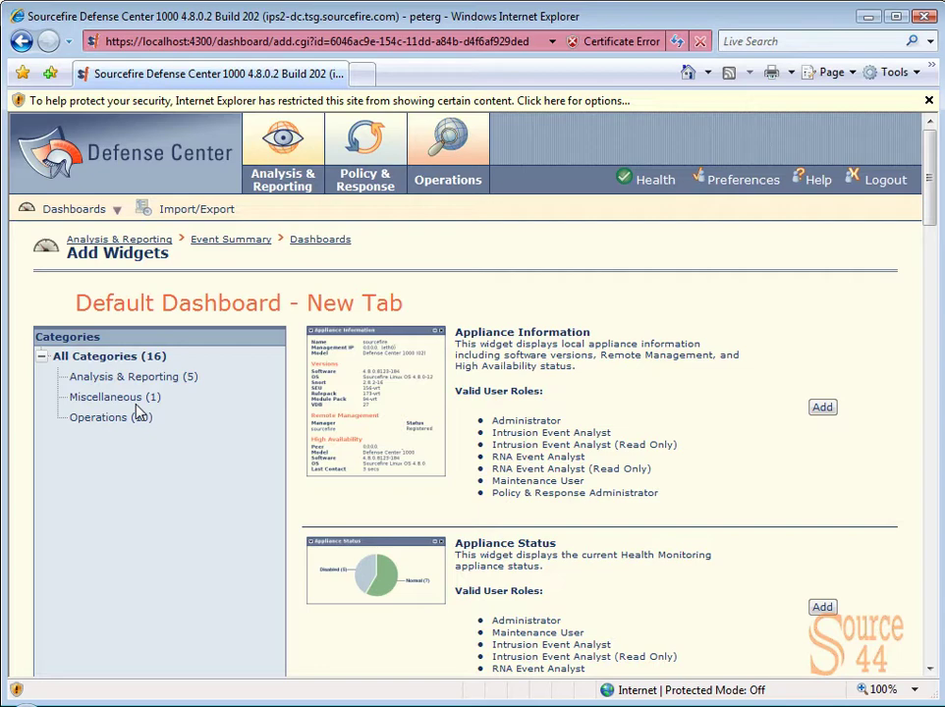
From the Operations category, add Current Sessions, Interface Status and Product Updates, then show All Categories.
left_click(126, 423)
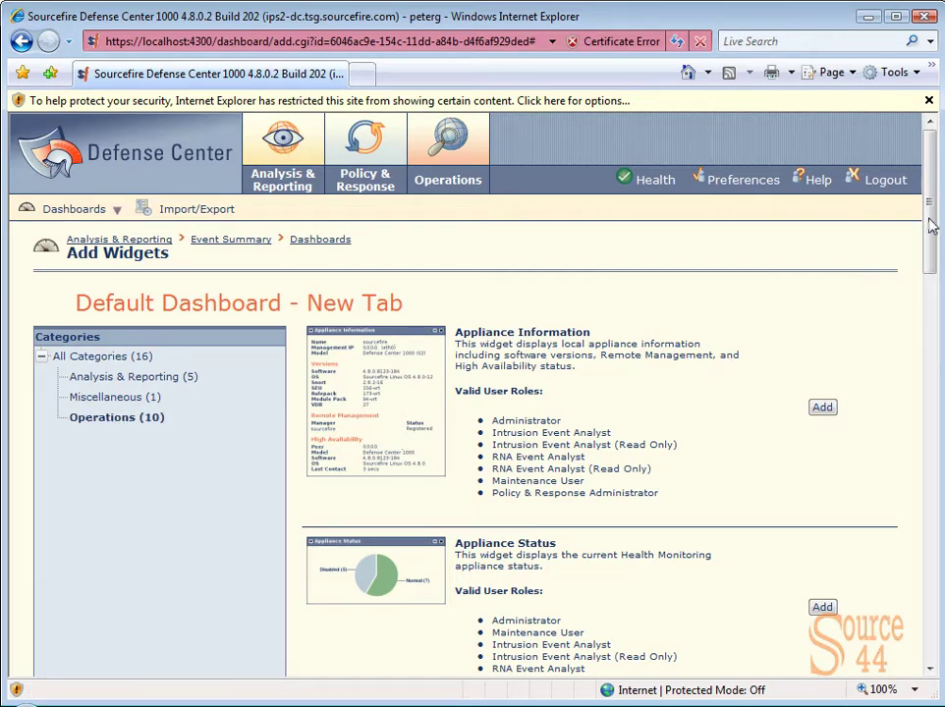
left_click_drag(931, 225, 935, 285)
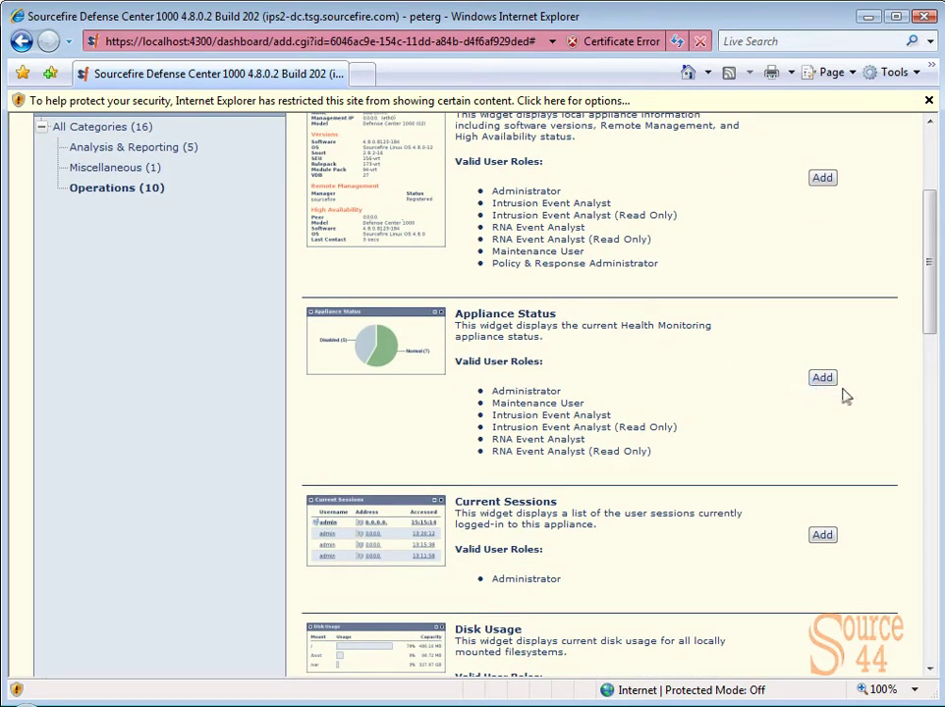
left_click(823, 536)
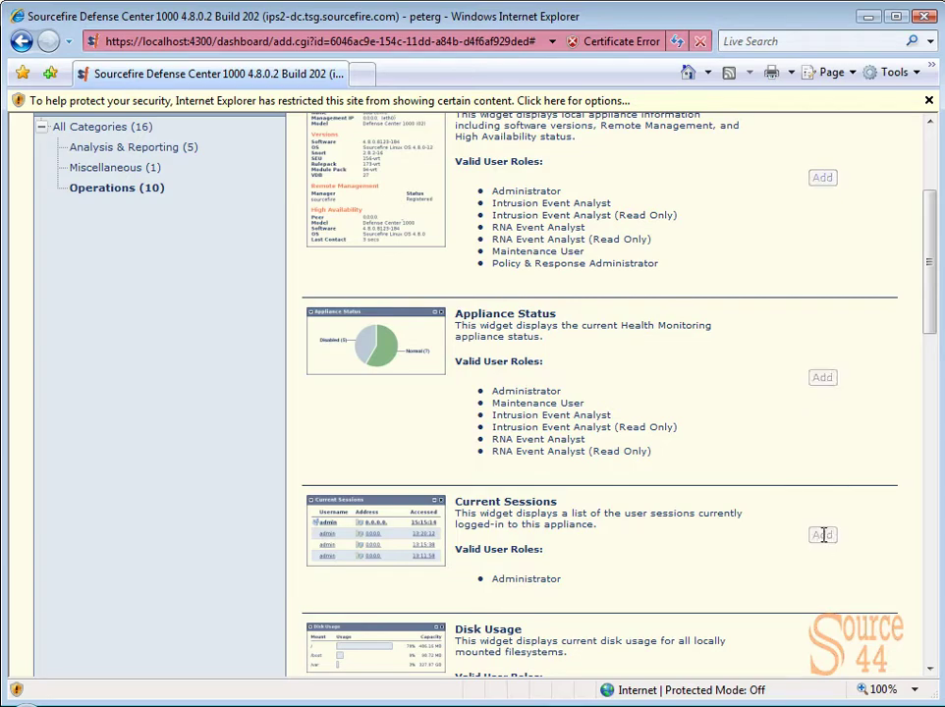
left_click_drag(931, 268, 922, 407)
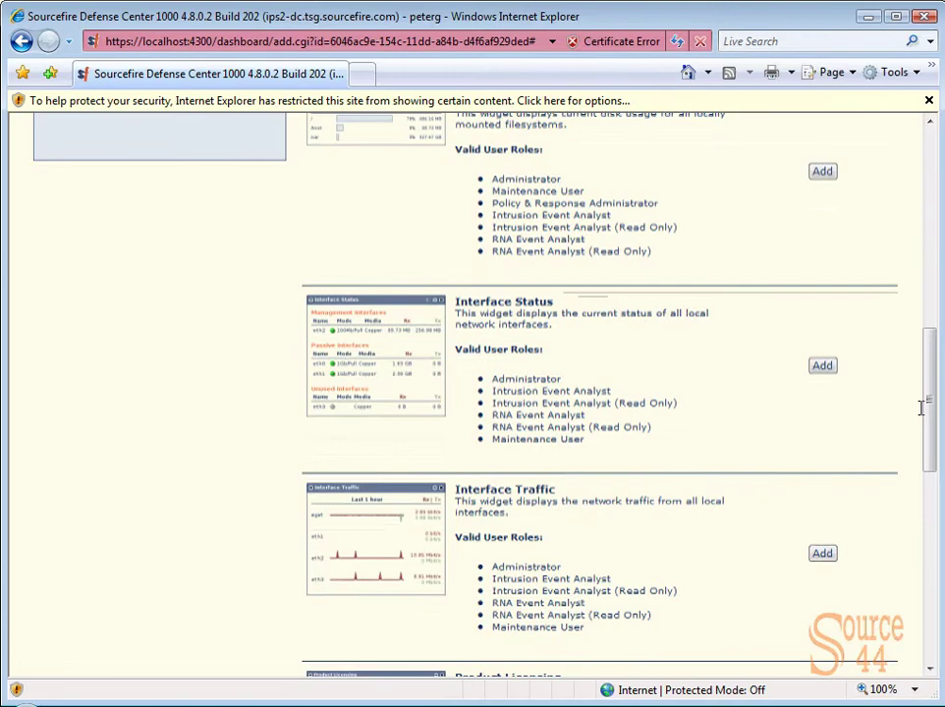
left_click(822, 366)
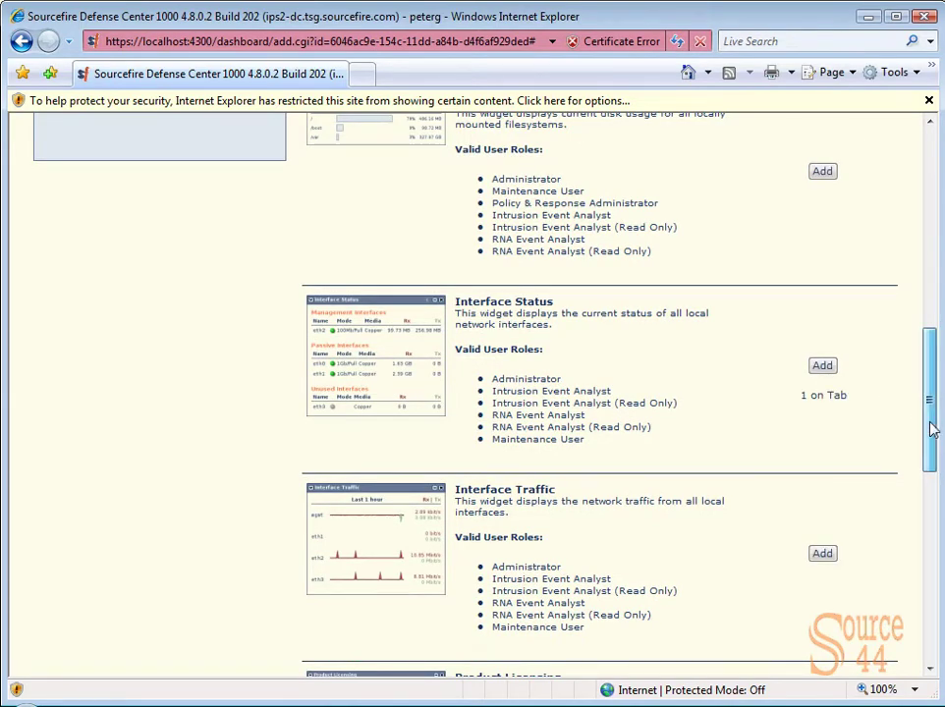
left_click_drag(934, 430, 932, 572)
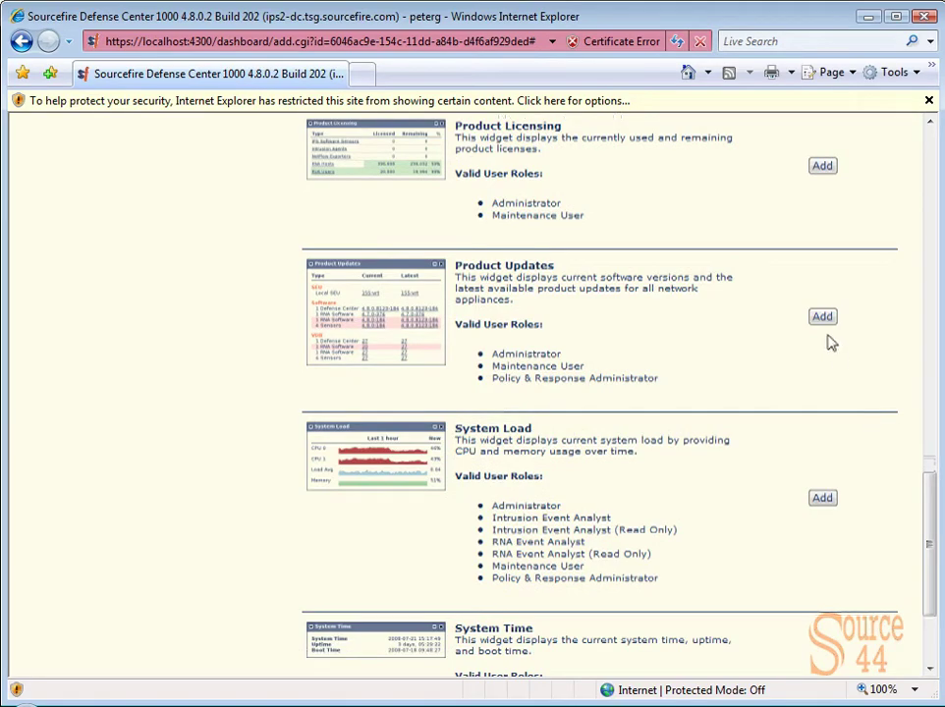
left_click(824, 318)
scroll(911, 456, "down", 2)
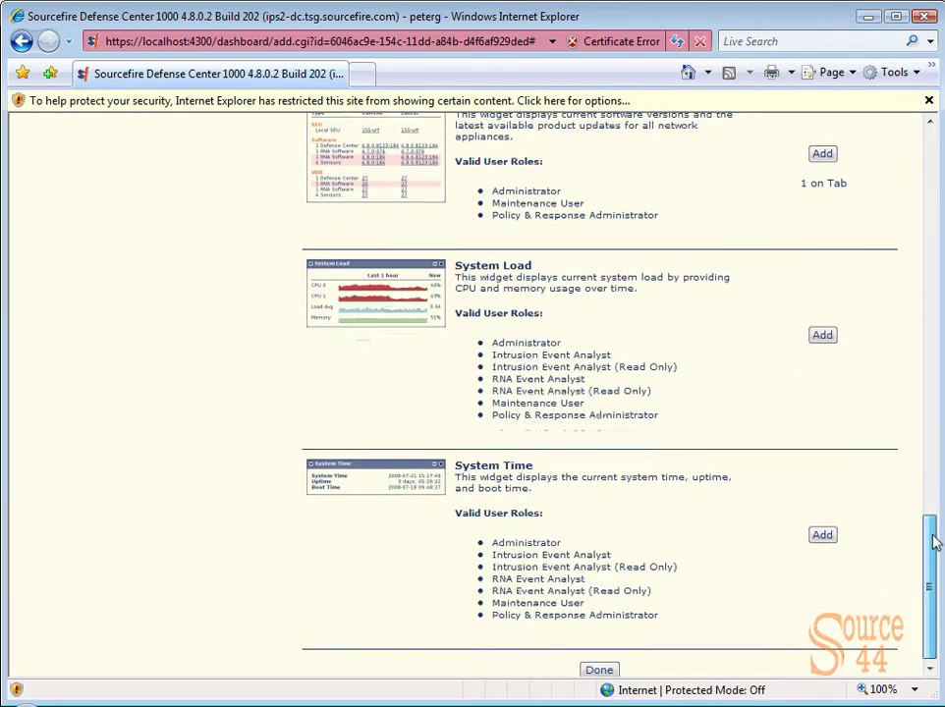
scroll(903, 342, "up", 10)
scroll(913, 265, "up", 10)
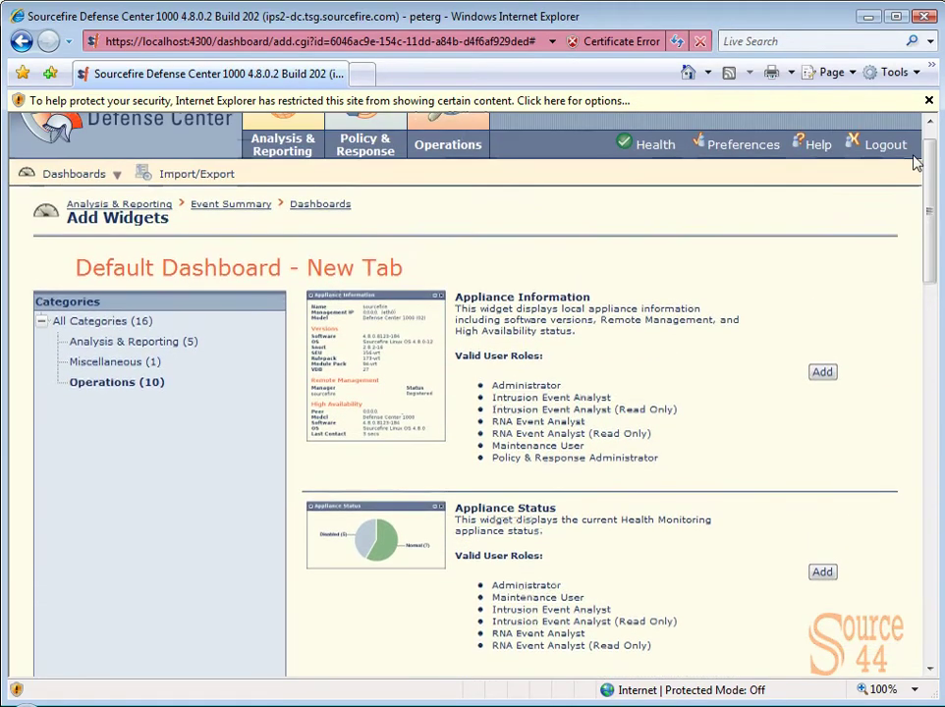
left_click(126, 323)
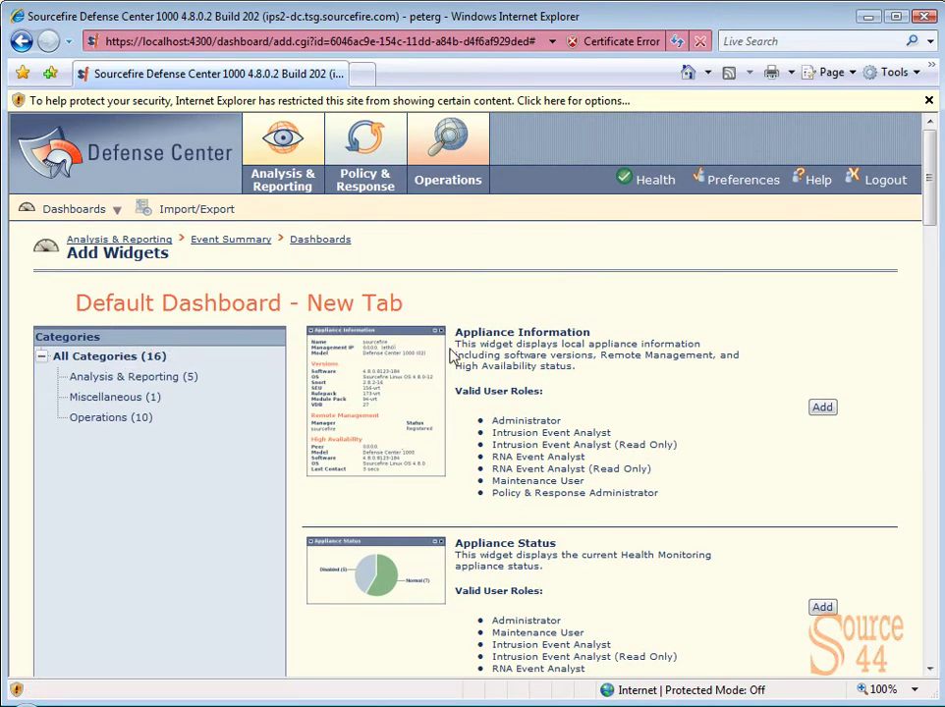
Add the Top 10 widget from the Analysis & Reporting category and finish with Done.
left_click(133, 376)
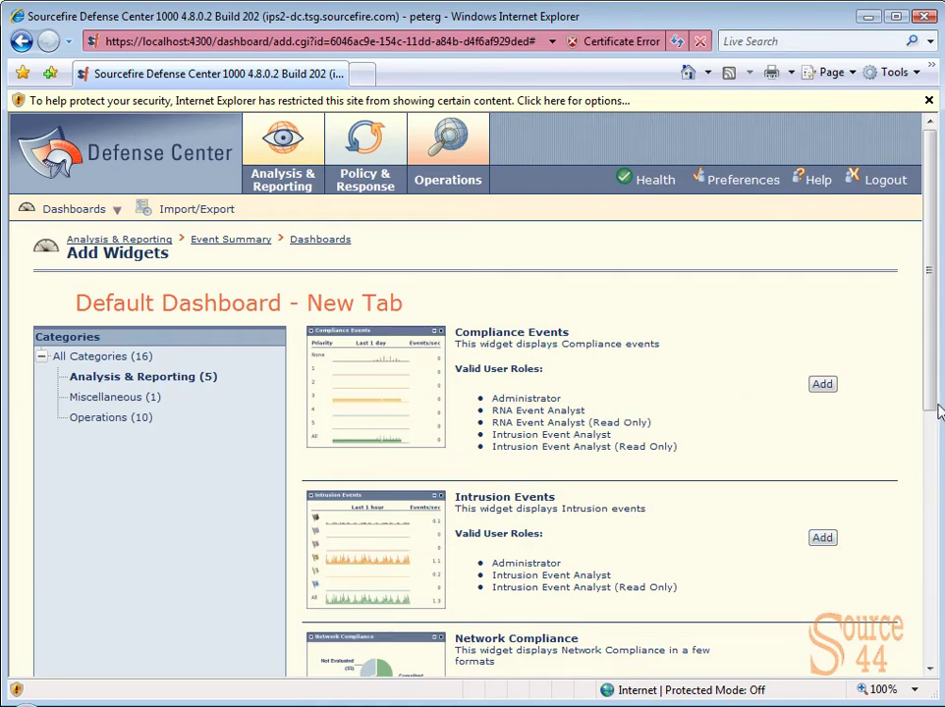
scroll(939, 413, "down", 5)
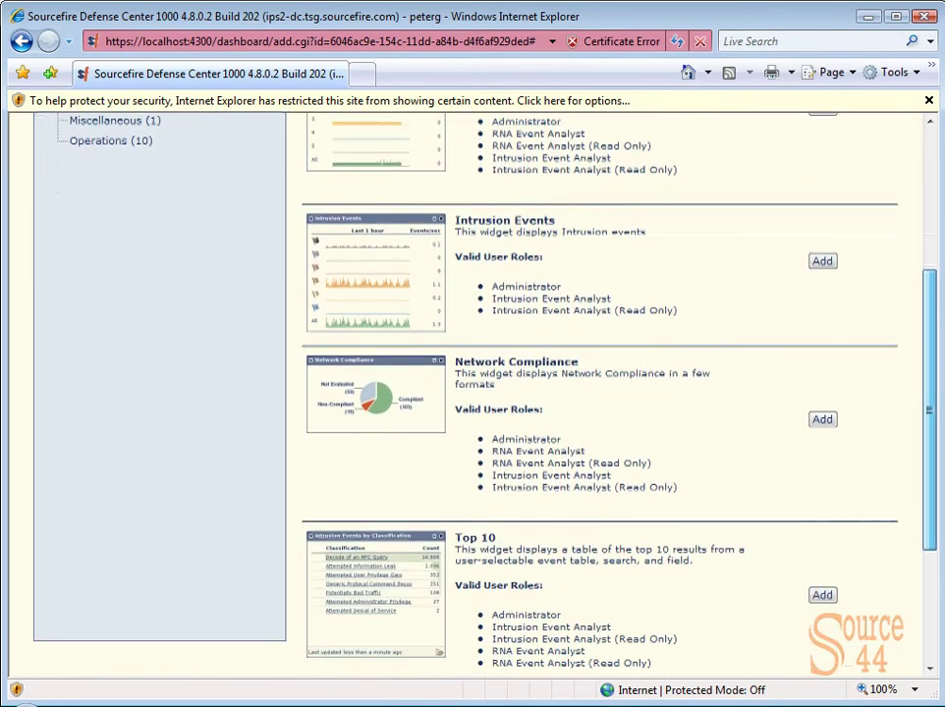
scroll(929, 413, "down", 1)
left_click(824, 538)
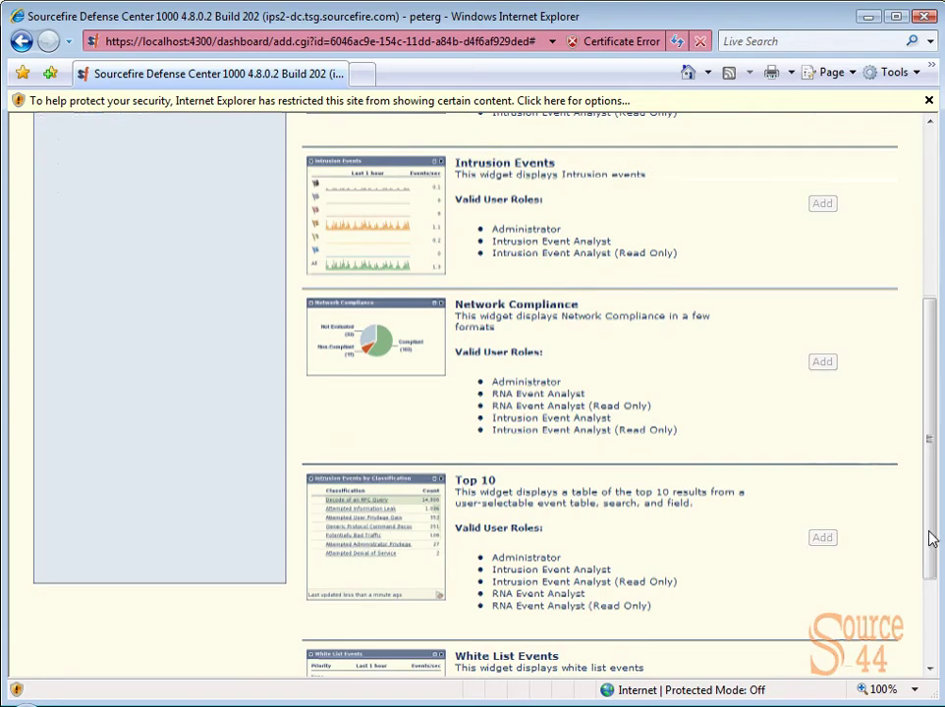
scroll(934, 538, "down", 3)
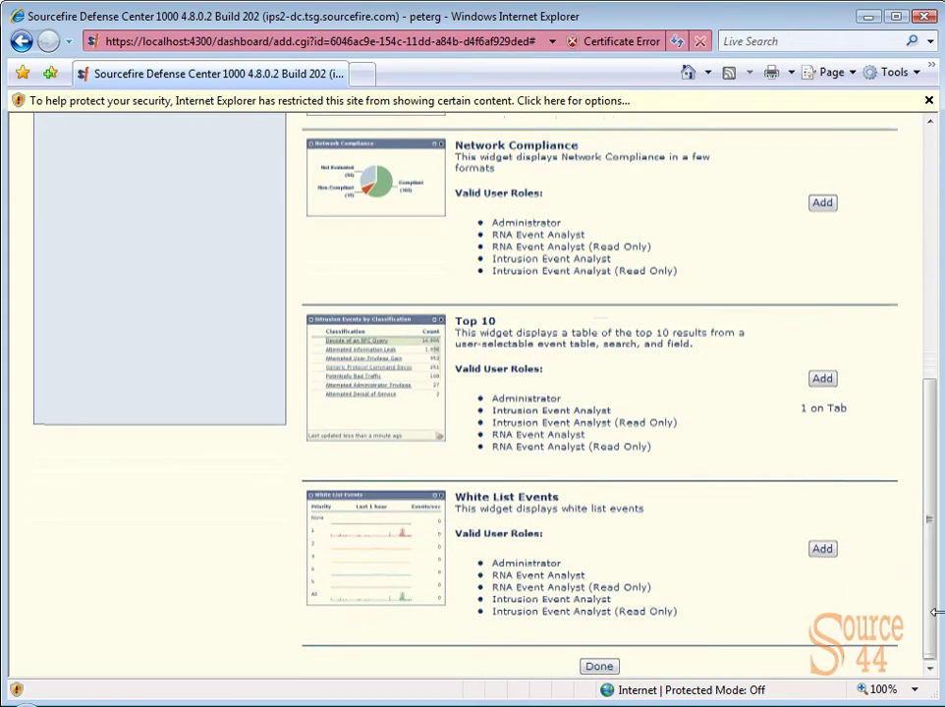
left_click(606, 666)
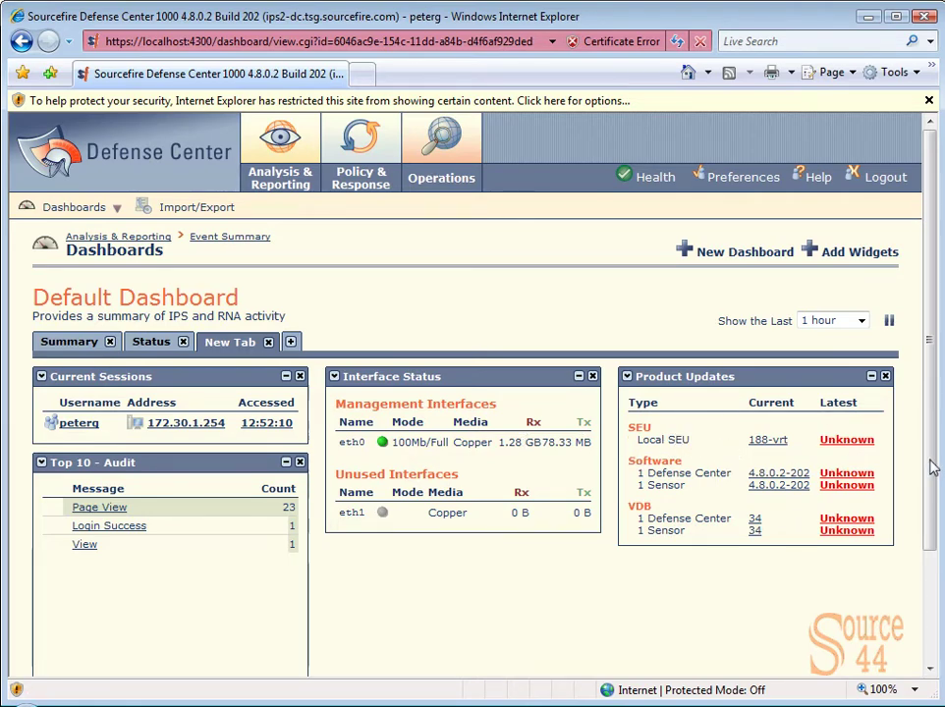
Scroll down the New Tab to review Current Sessions, Top 10 - Audit, Interface Status and Product Updates.
scroll(924, 469, "down", 2)
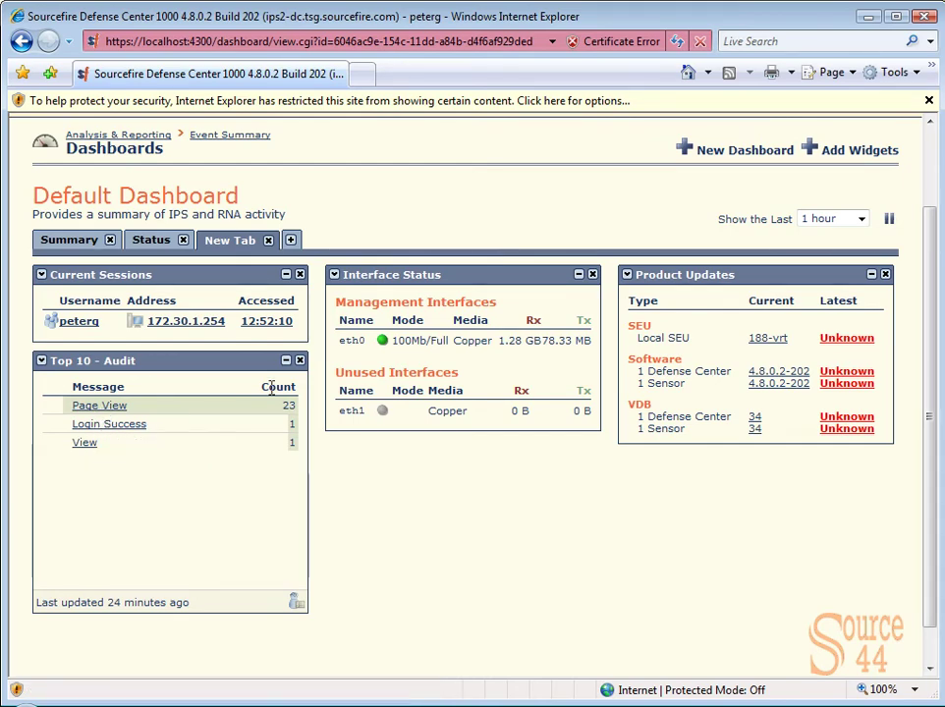
Delete the Top 10 - Audit widget with confirmation, then view the Status tab's appliance widgets.
left_click(301, 362)
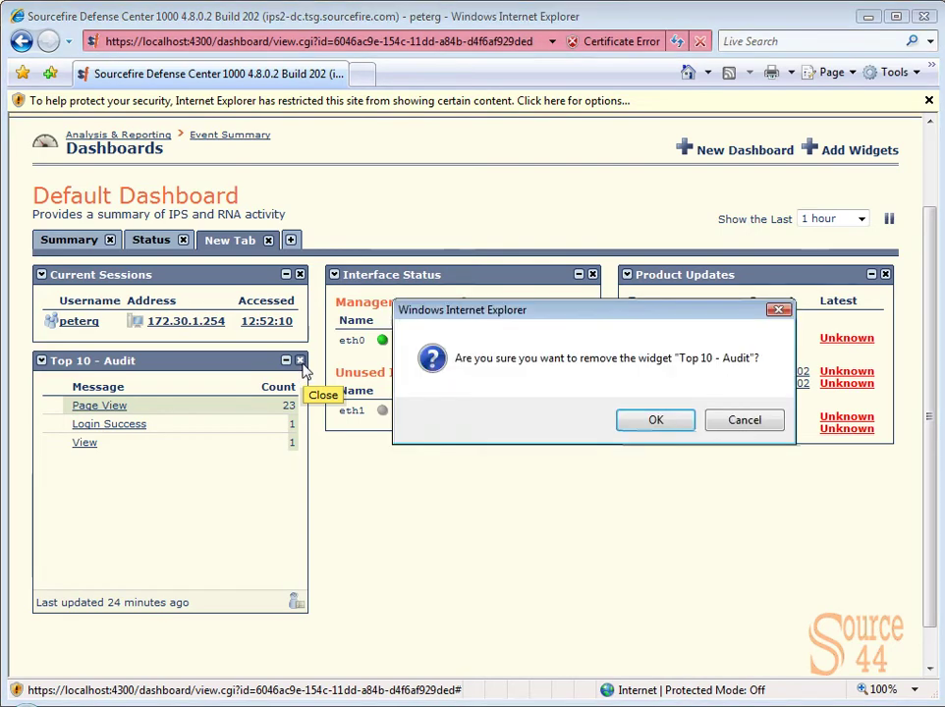
left_click(671, 419)
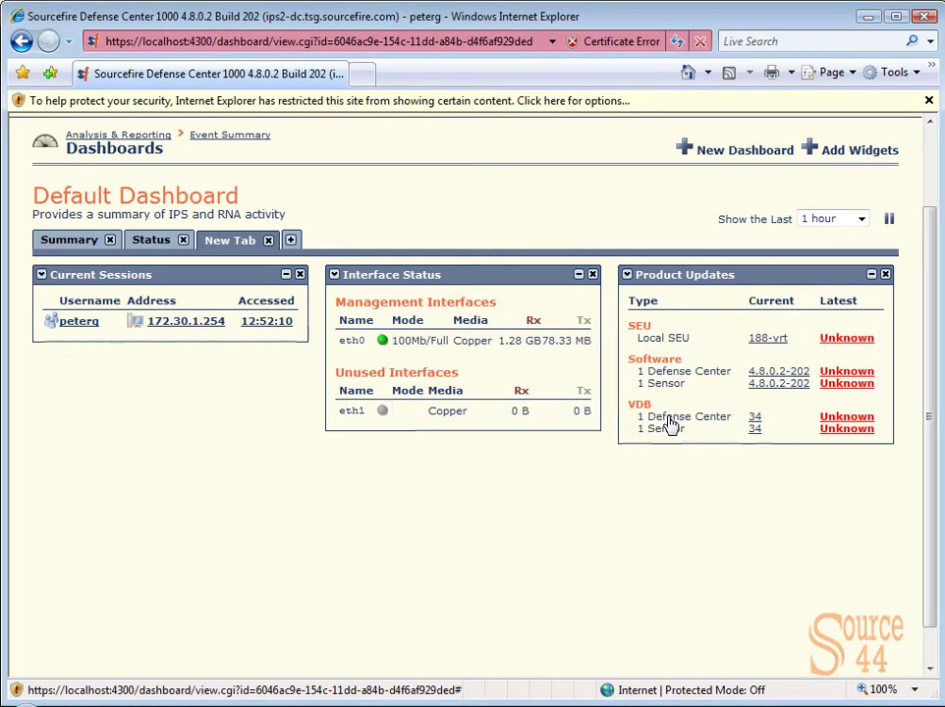
left_click(163, 244)
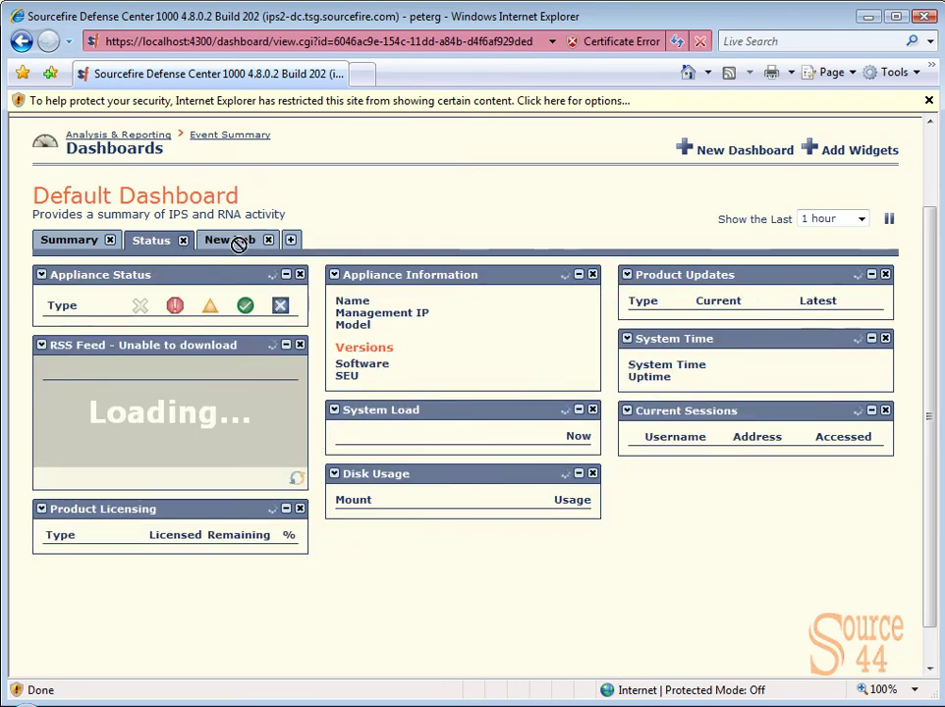